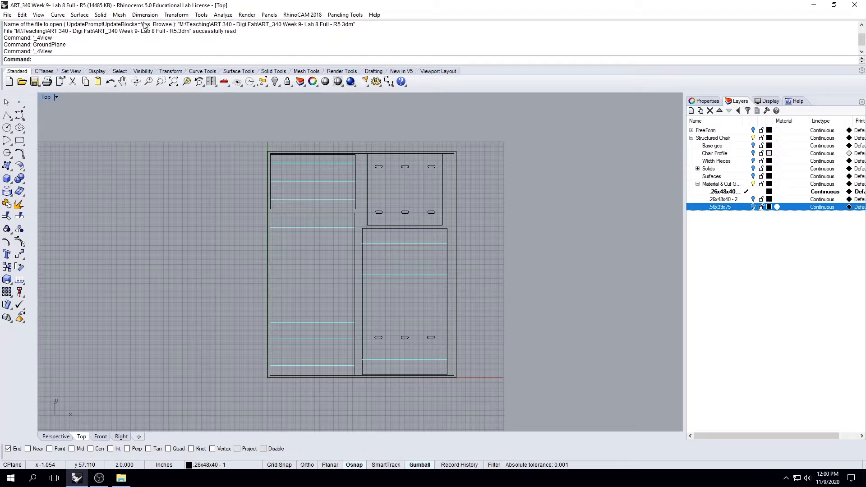
# - Open the RhinoCAM 2018 MILL module and widen its Machining Browser and Machining Objects panels
pyautogui.click(306, 17)
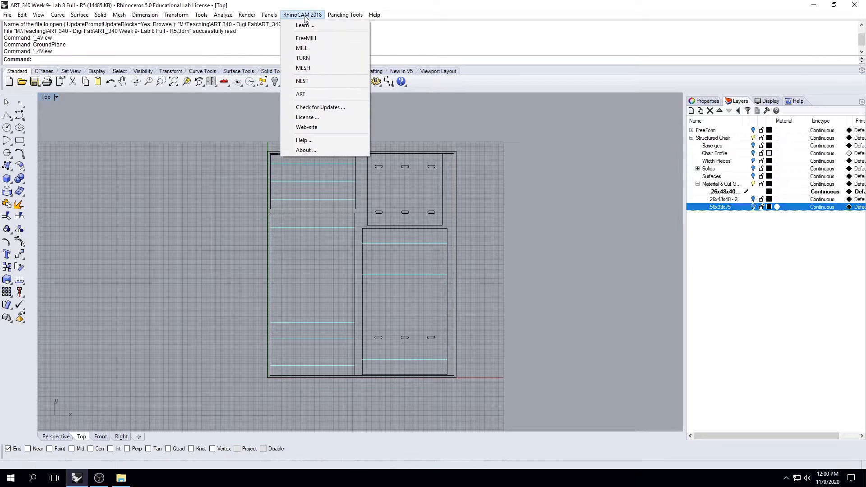
pyautogui.click(301, 48)
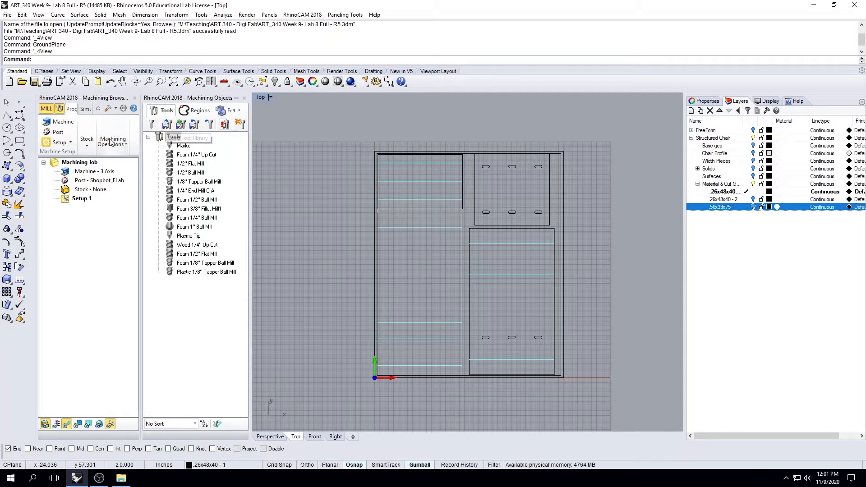
pyautogui.moveTo(53, 98); pyautogui.dragTo(190, 97)
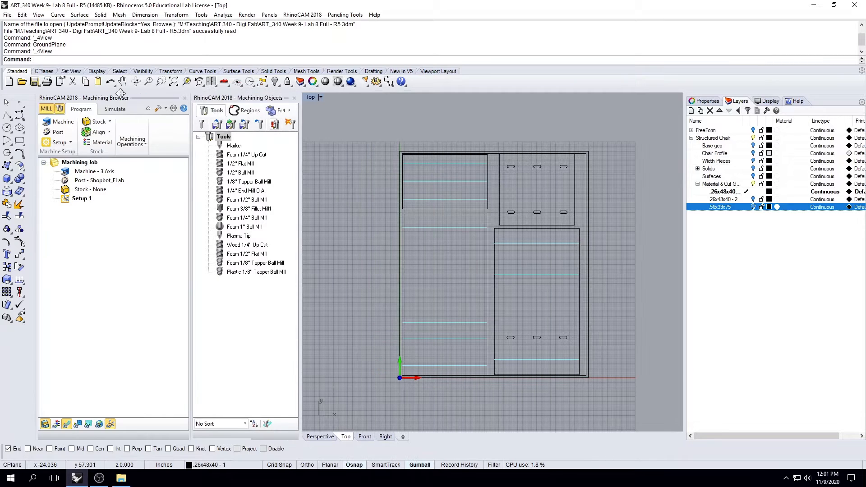
pyautogui.moveTo(302, 114); pyautogui.dragTo(317, 112)
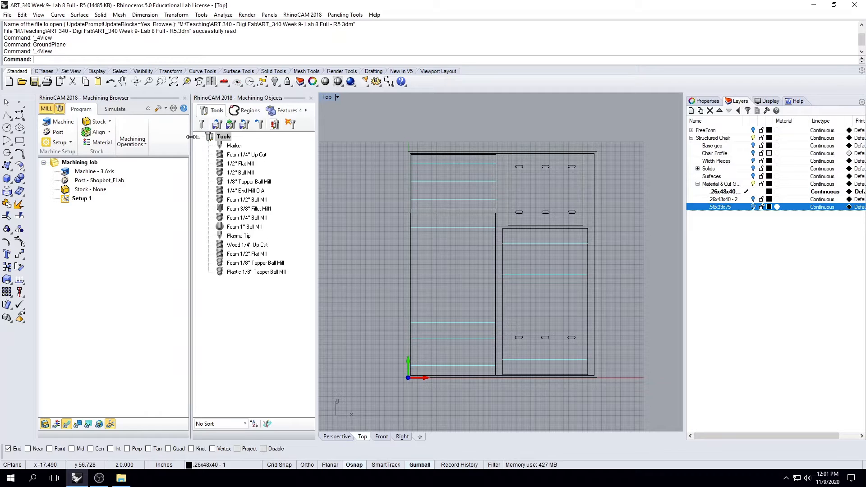
# - Load FLab Tool Library.vkb from the Digi Fab folder on the Public Desktop, replacing existing tools of the same name
pyautogui.click(217, 126)
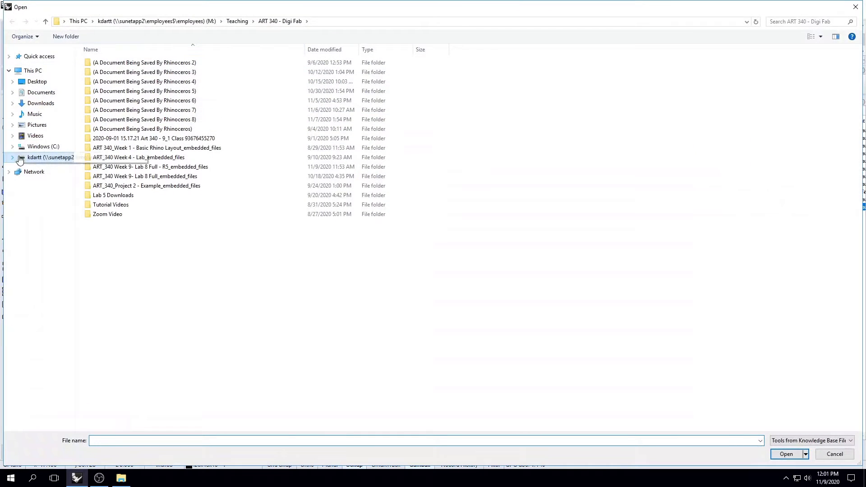
pyautogui.click(43, 82)
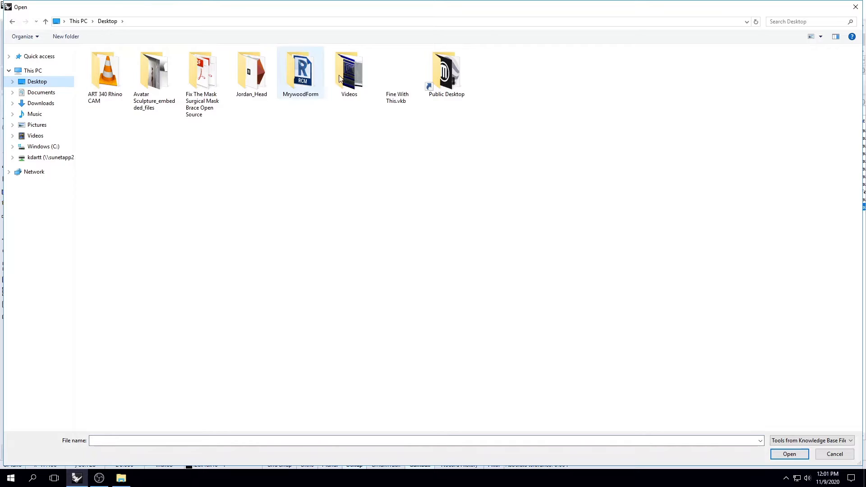
pyautogui.doubleClick(455, 84)
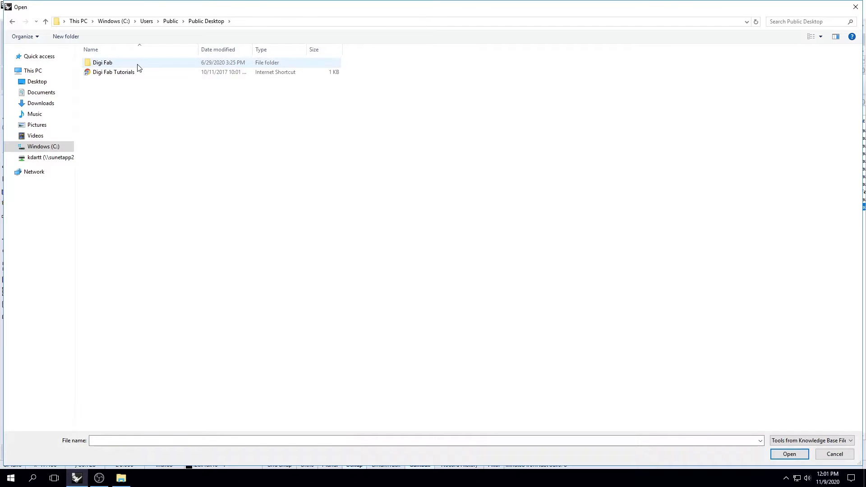
pyautogui.click(138, 68)
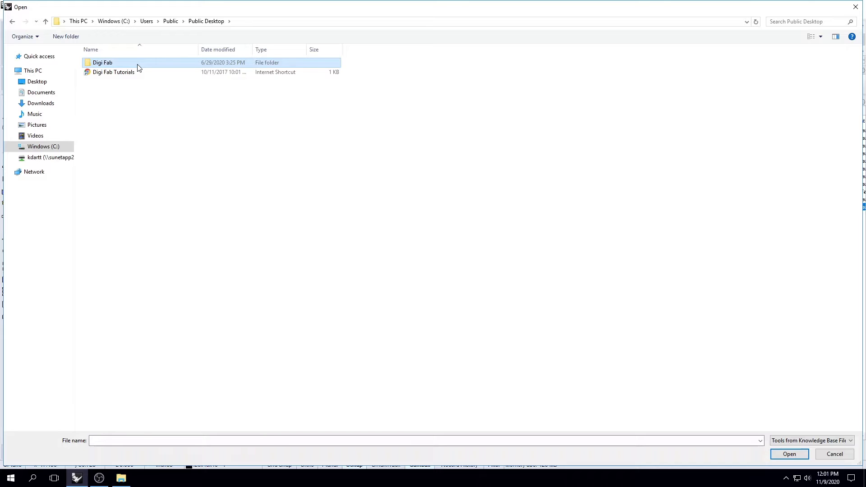
pyautogui.doubleClick(110, 64)
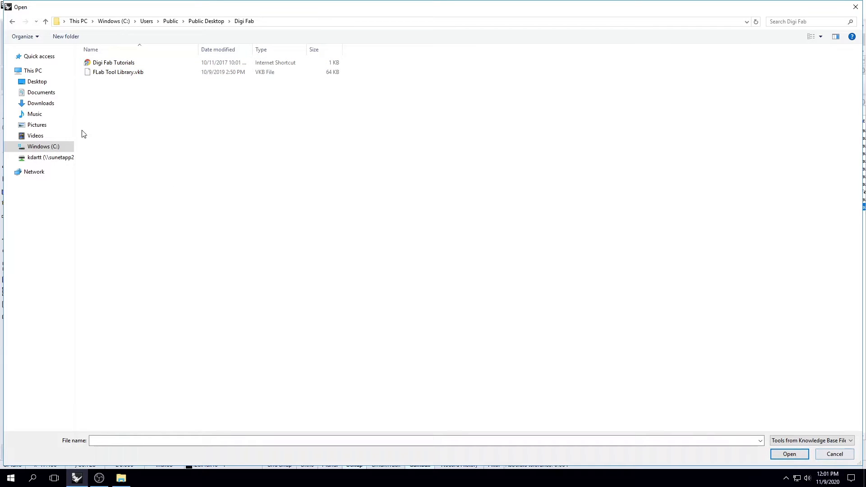
pyautogui.doubleClick(108, 72)
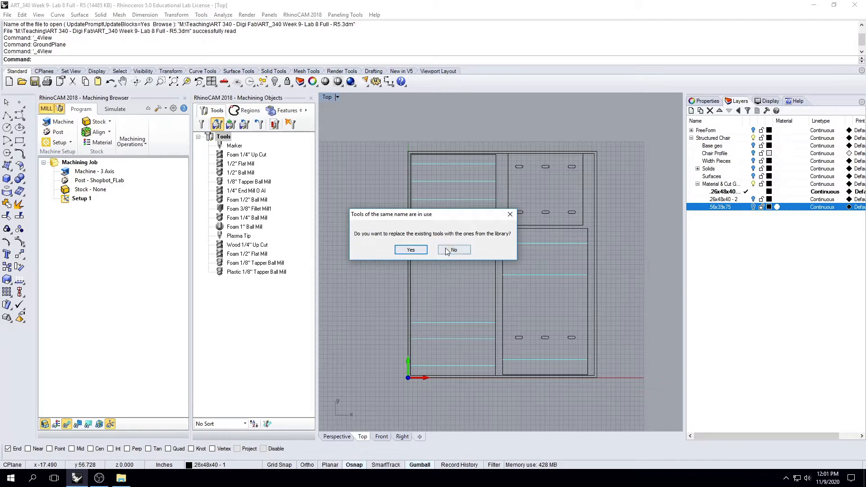
pyautogui.click(411, 251)
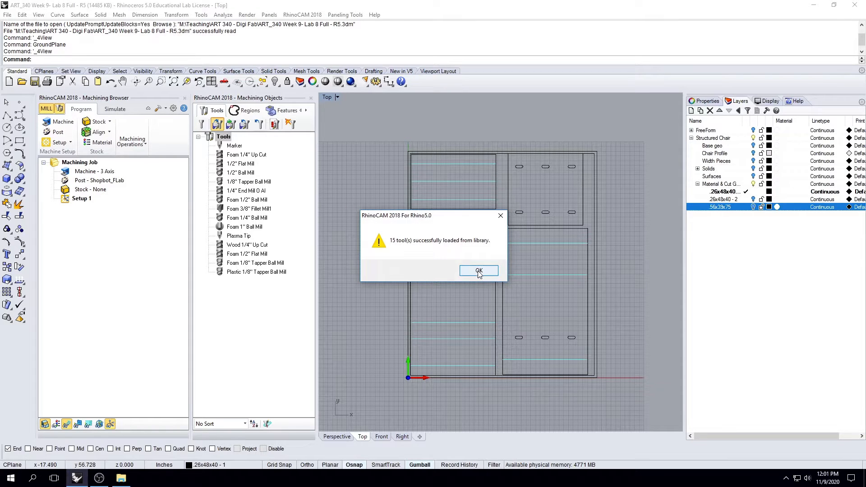
pyautogui.click(479, 271)
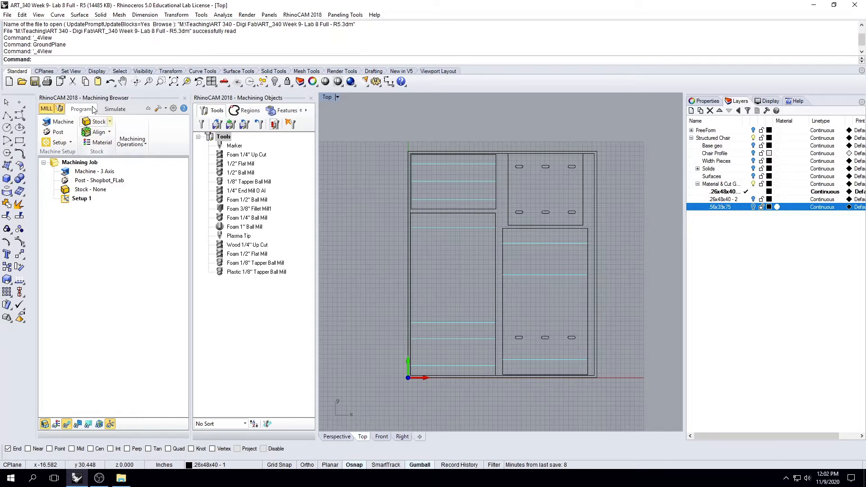
# - Review the machine tool setup and accept it as a manually defined 3 Axis machine
pyautogui.doubleClick(66, 172)
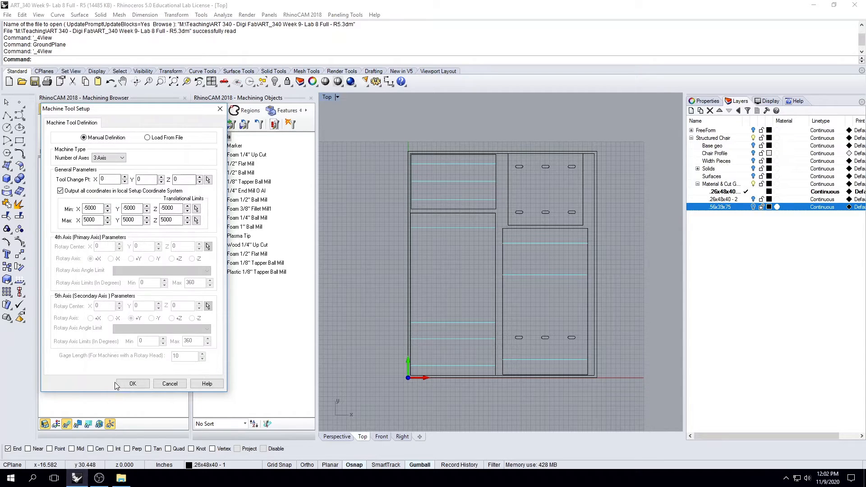
pyautogui.click(131, 384)
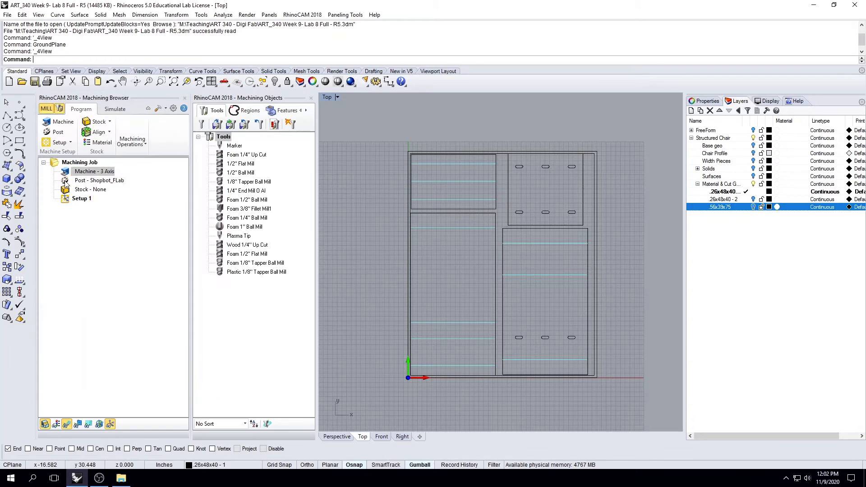
# - In the post-processor options, set the folder for post-processor files to Digi Fab on the Public Desktop
pyautogui.doubleClick(66, 181)
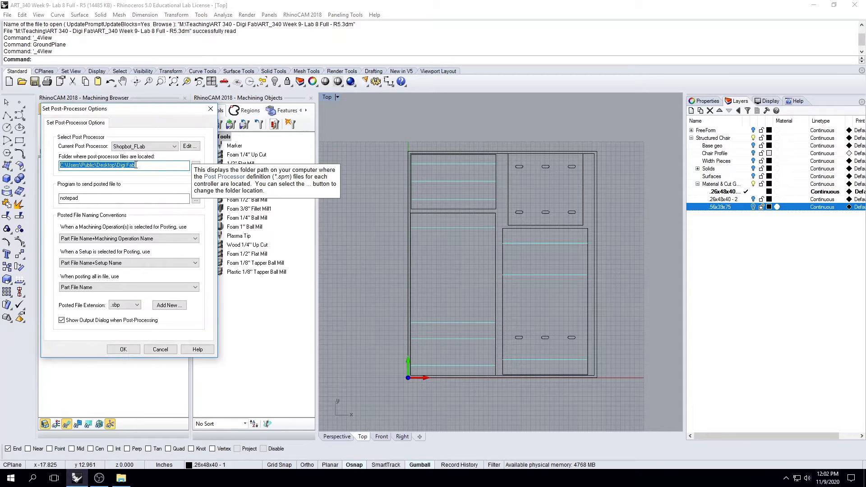
pyautogui.click(196, 166)
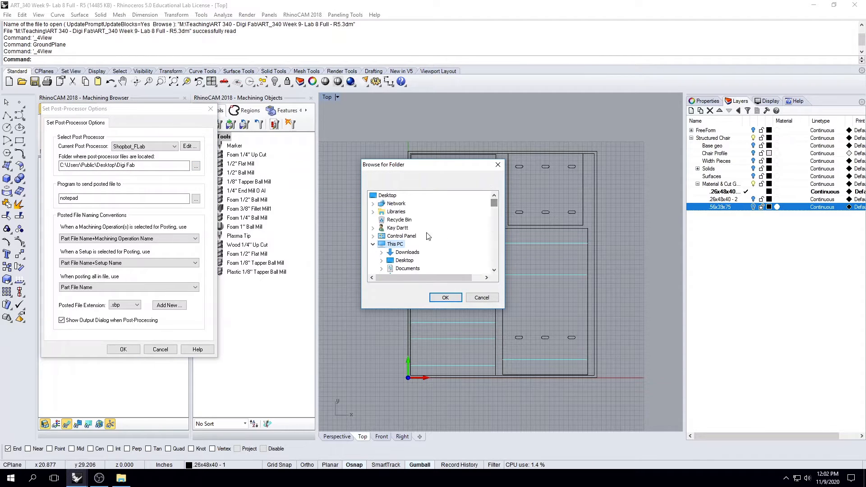
pyautogui.click(373, 244)
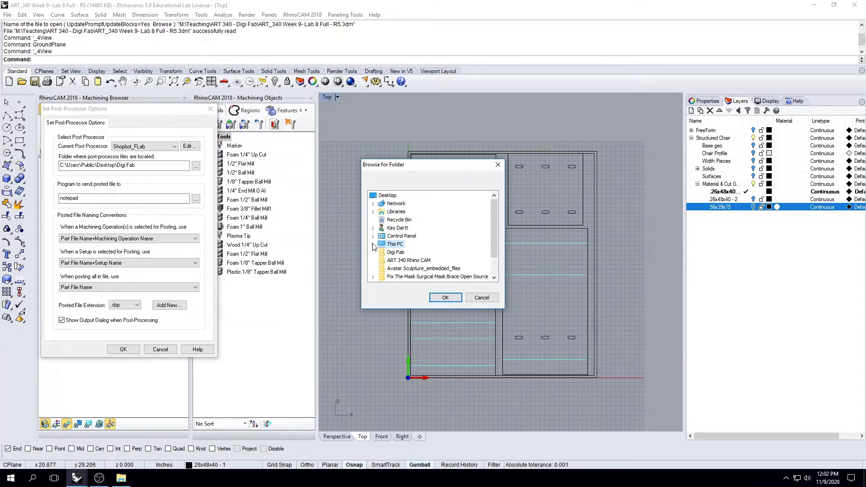
pyautogui.click(373, 244)
pyautogui.click(382, 212)
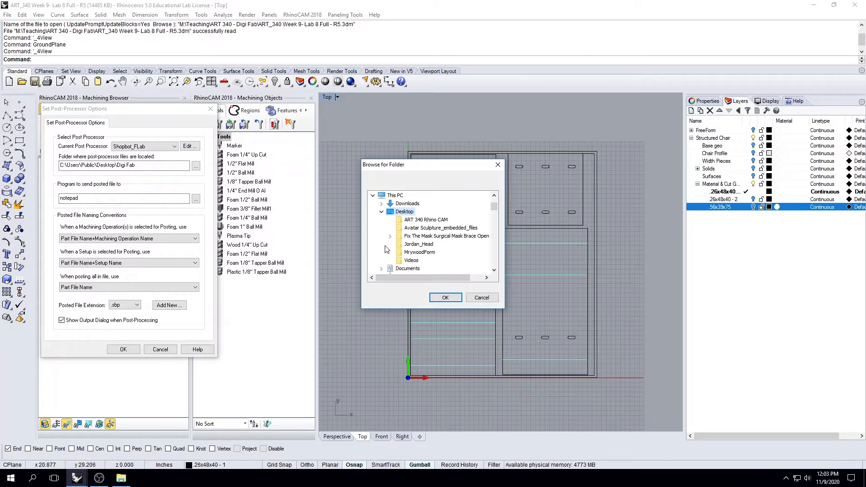
pyautogui.scroll(-3, 386, 250)
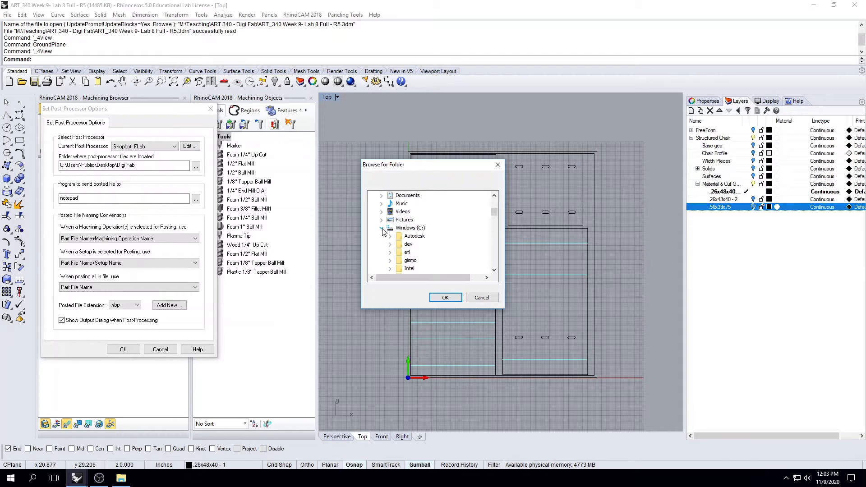
pyautogui.click(381, 229)
pyautogui.scroll(3, 384, 236)
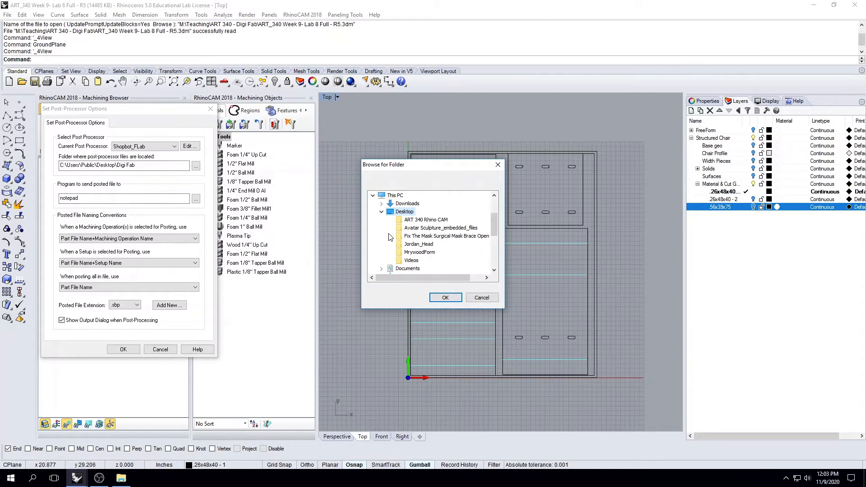
pyautogui.click(382, 212)
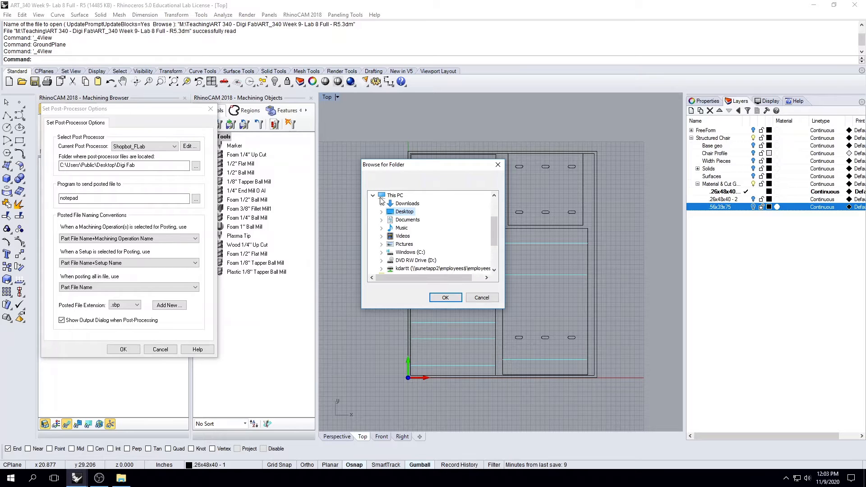
pyautogui.scroll(-2, 411, 234)
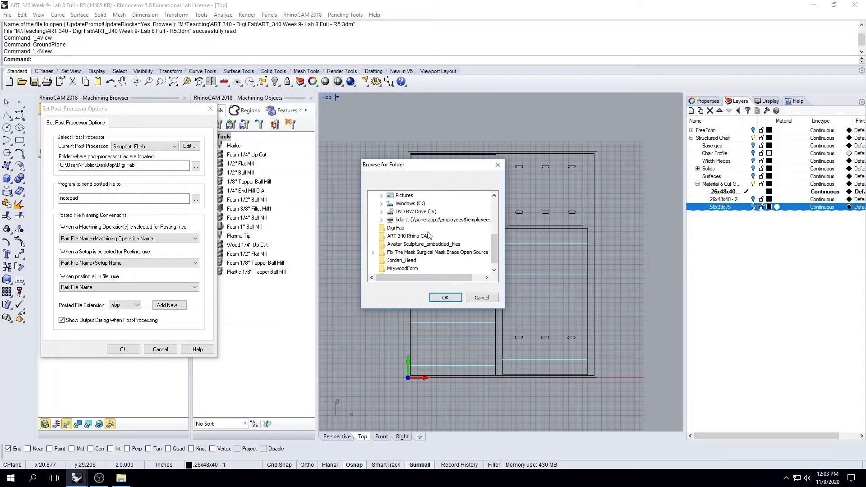
pyautogui.scroll(3, 391, 239)
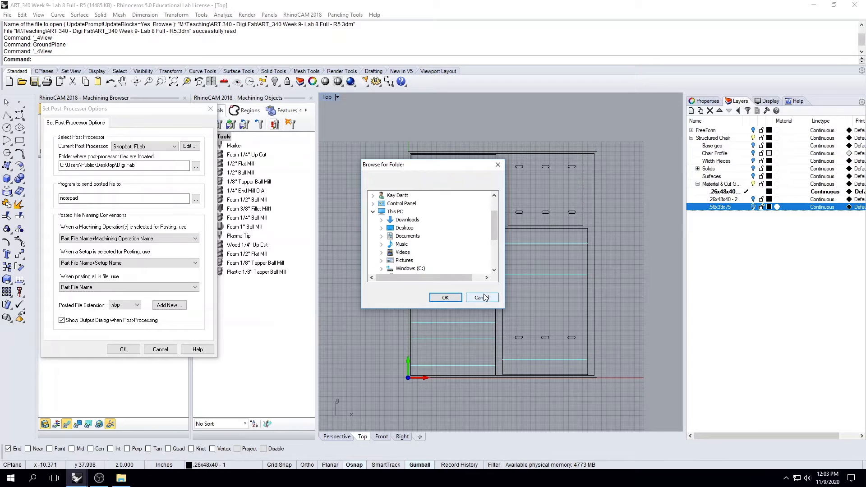
pyautogui.scroll(-2, 402, 253)
pyautogui.click(392, 244)
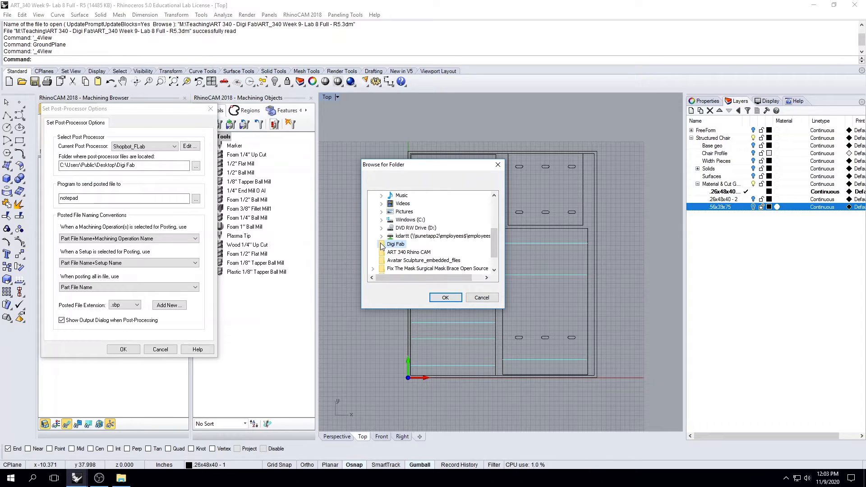
pyautogui.click(445, 297)
# - Choose Shopbot_FLab as the current post processor and .sbp as the posted file extension
pyautogui.click(173, 147)
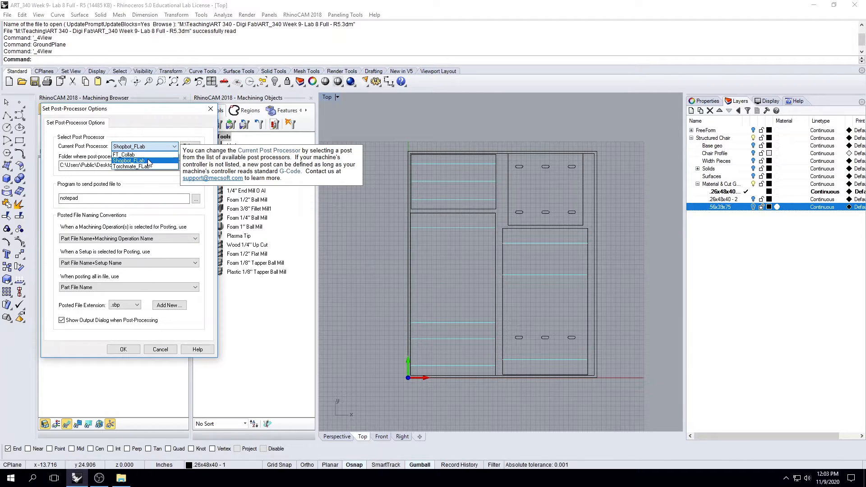
pyautogui.click(151, 161)
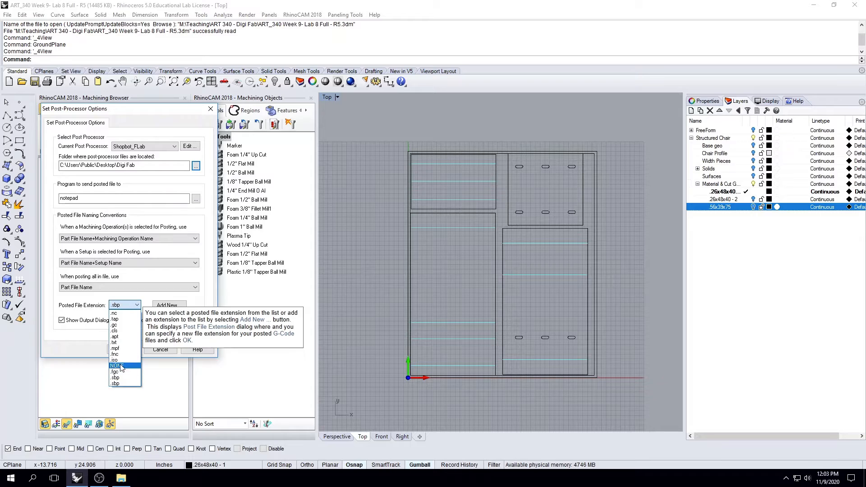
pyautogui.click(136, 305)
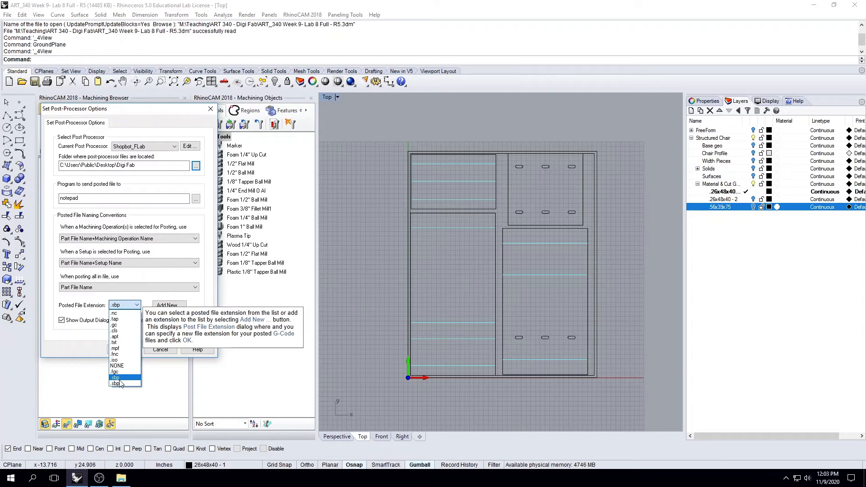
pyautogui.click(120, 382)
# - Add a new post file extension with the entry left blank
pyautogui.click(170, 305)
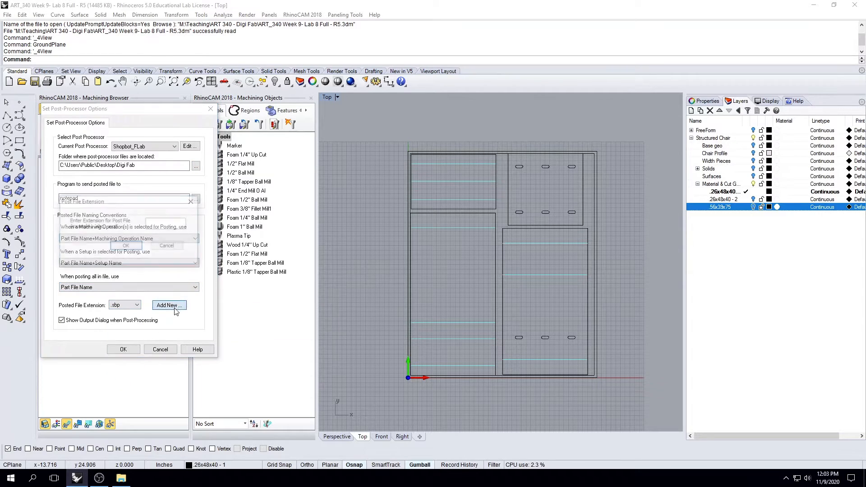
pyautogui.click(154, 223)
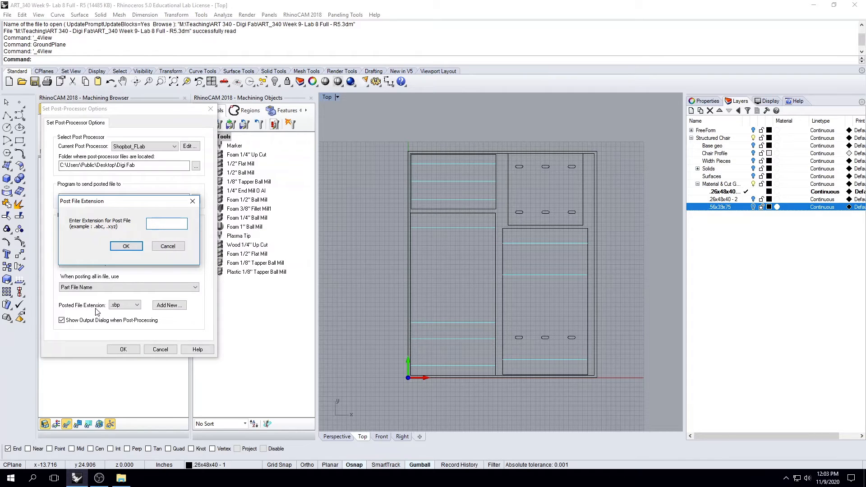
pyautogui.click(133, 247)
# - Reselect .sbp as the posted file extension and accept the post-processor options
pyautogui.click(129, 305)
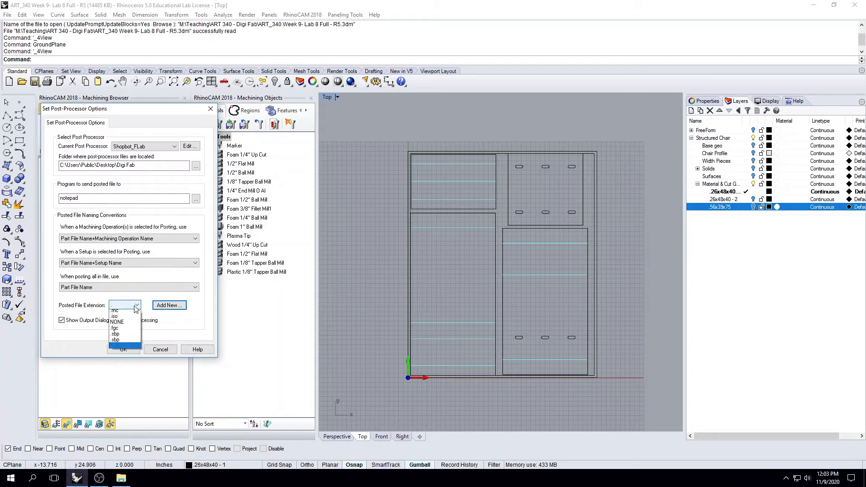
pyautogui.click(121, 379)
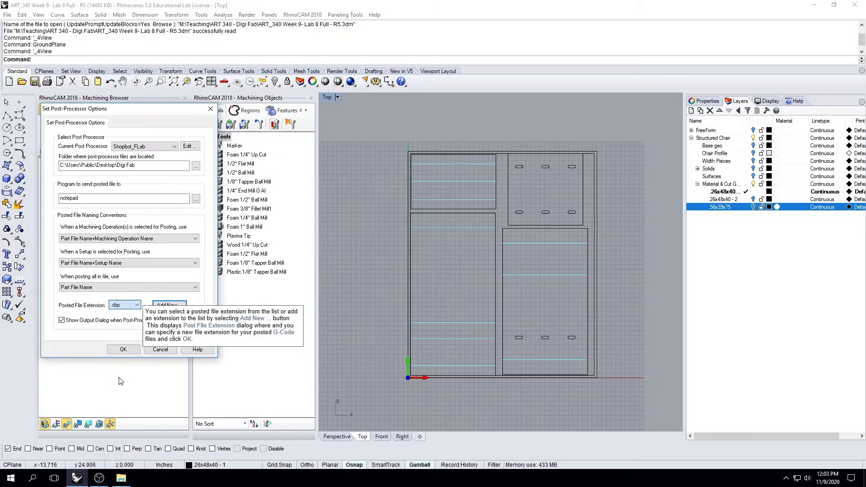
pyautogui.click(120, 350)
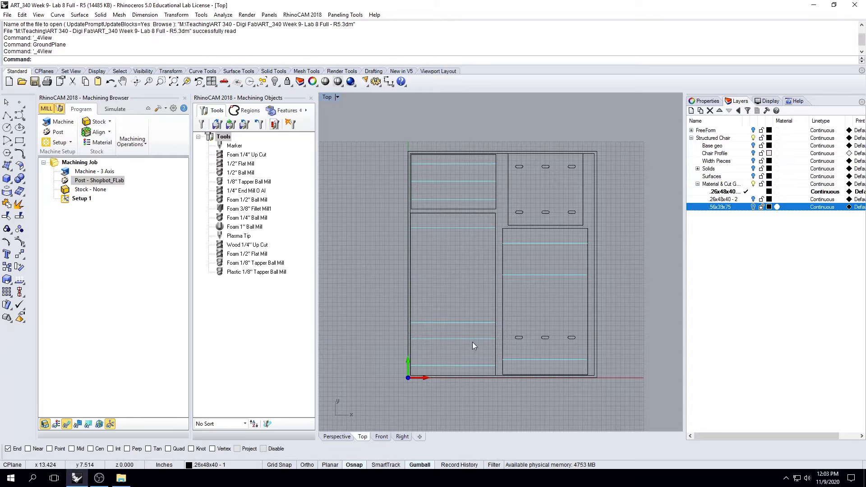
# - In the perspective view, define a box stock for the machining job and copy the model's bounding box for its dimensions
pyautogui.moveTo(473, 342); pyautogui.dragTo(460, 304, button='right')
pyautogui.click(341, 436)
pyautogui.scroll(4, 486, 320)
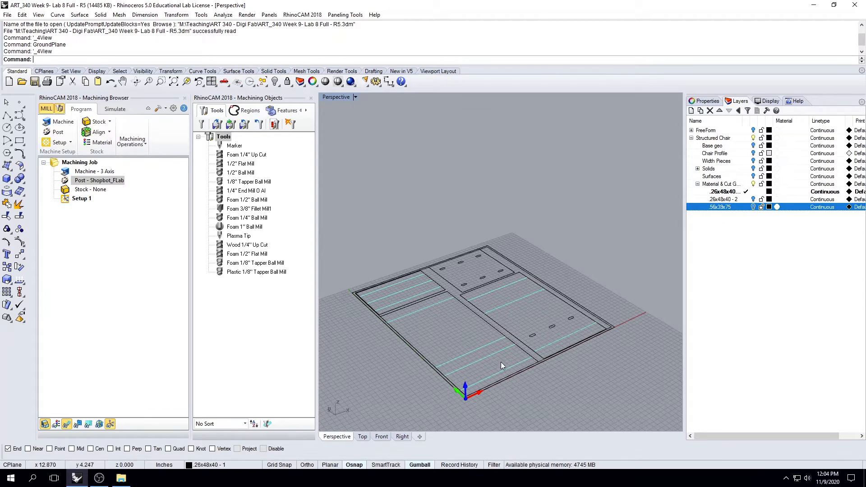
pyautogui.doubleClick(67, 191)
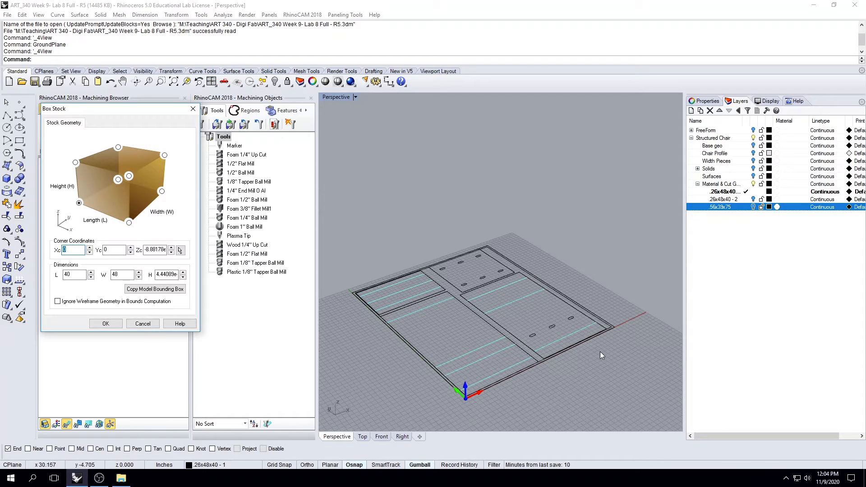
pyautogui.scroll(-15, 499, 321)
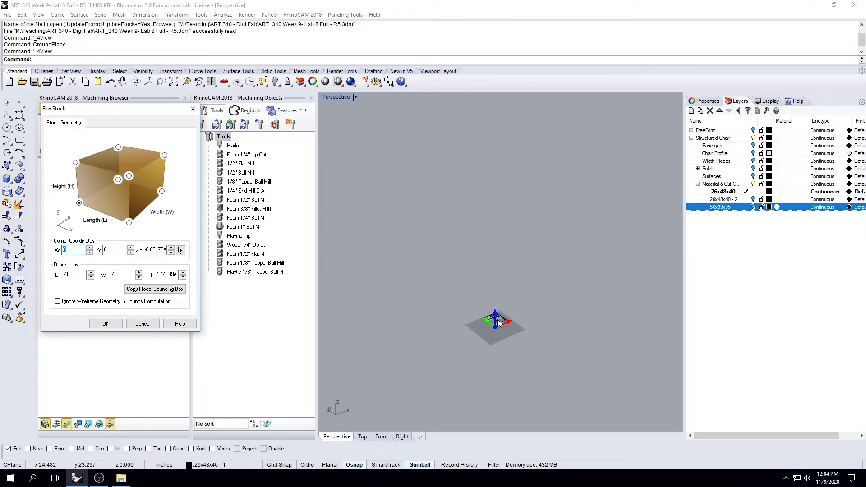
pyautogui.scroll(15, 499, 322)
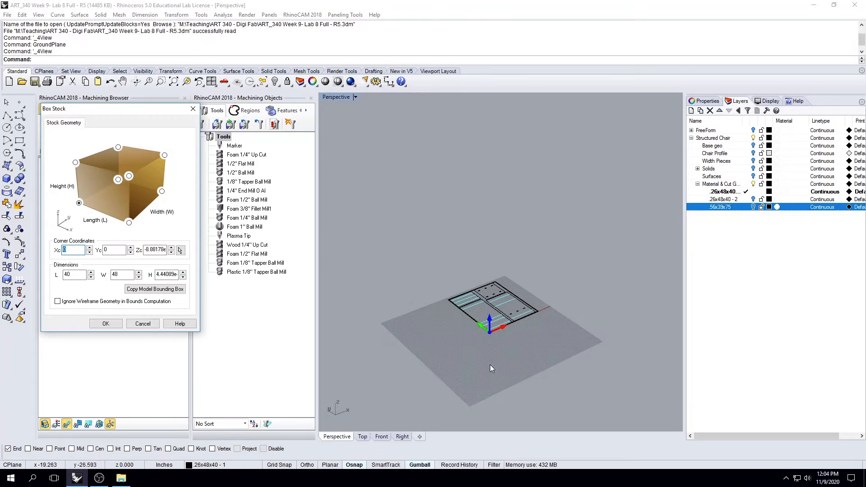
pyautogui.click(158, 289)
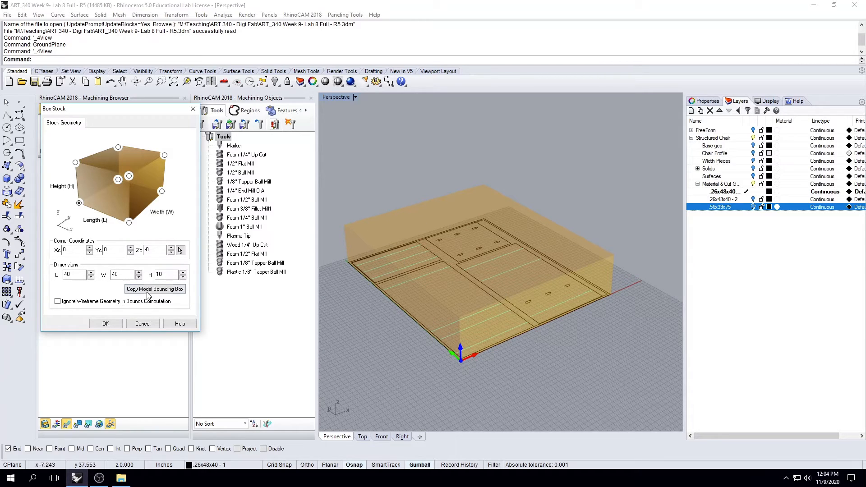
# - Set the box stock's height to 0.26, keep the bottom corner at the origin as its reference corner, and accept the stock
pyautogui.click(168, 275)
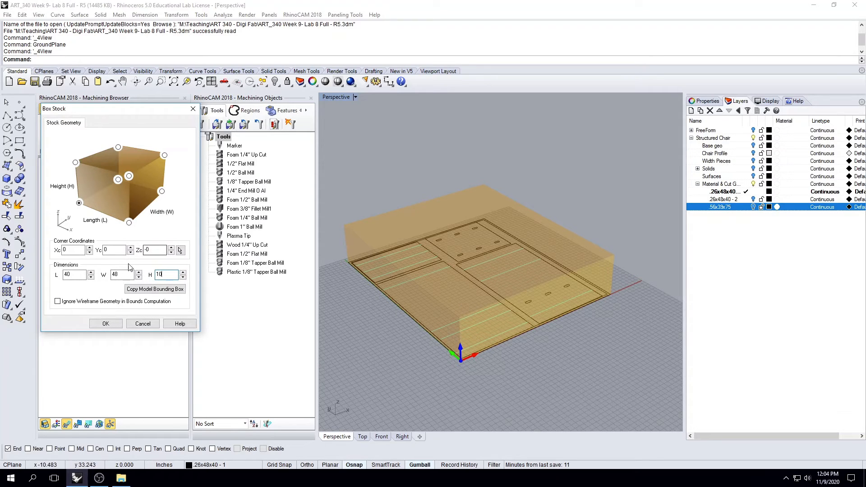
pyautogui.moveTo(170, 275); pyautogui.dragTo(140, 275)
pyautogui.press('BackSpace')
pyautogui.write('.26')
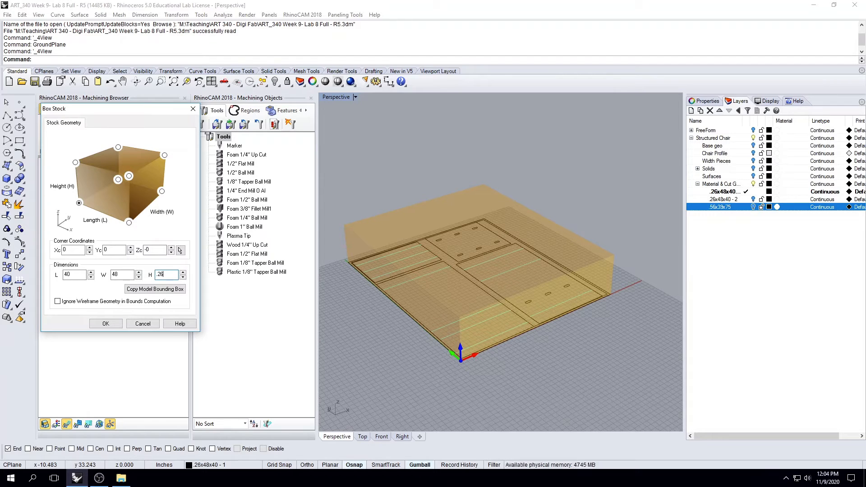
pyautogui.click(155, 249)
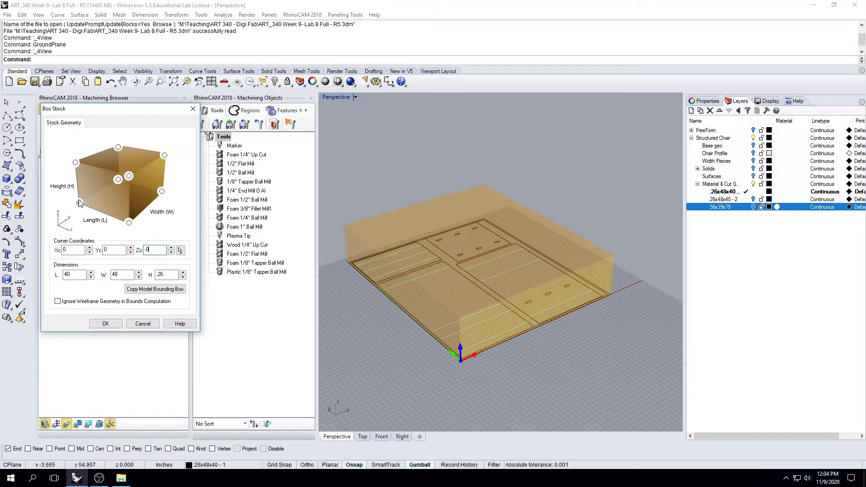
pyautogui.click(75, 163)
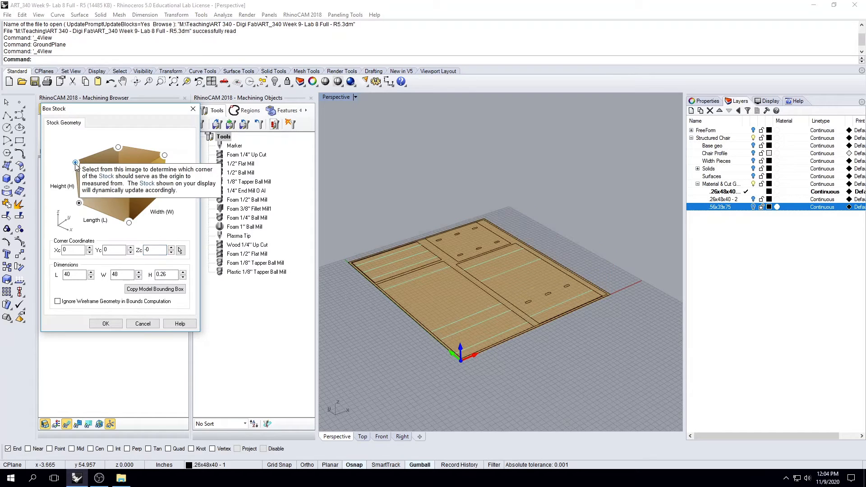
pyautogui.click(79, 203)
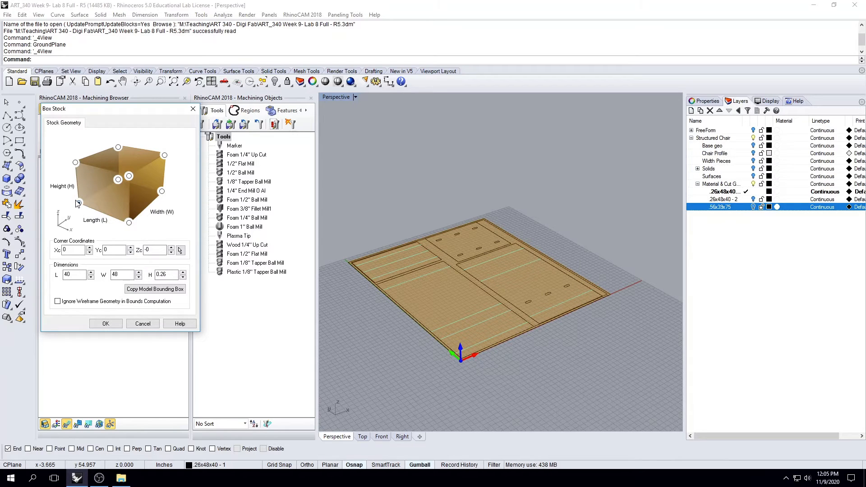
pyautogui.click(106, 323)
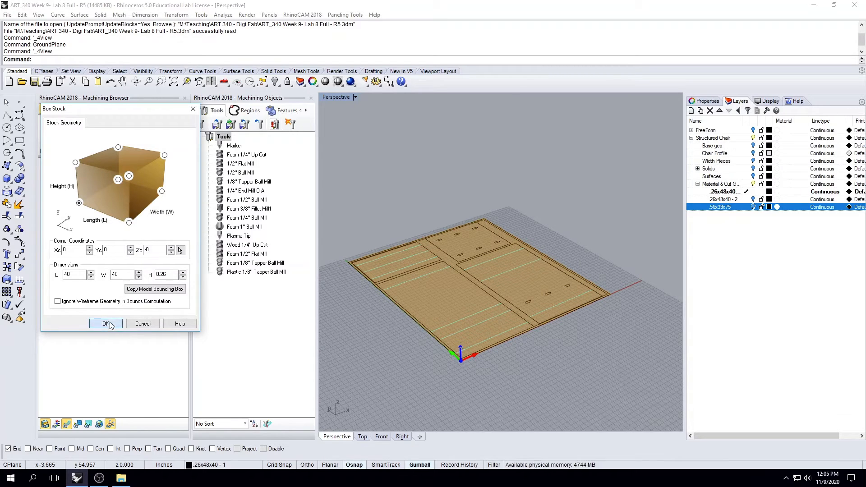
# - Examine the box stock's corner at the origin to check how its thickness sits relative to the cut curves and axes
pyautogui.scroll(8, 453, 392)
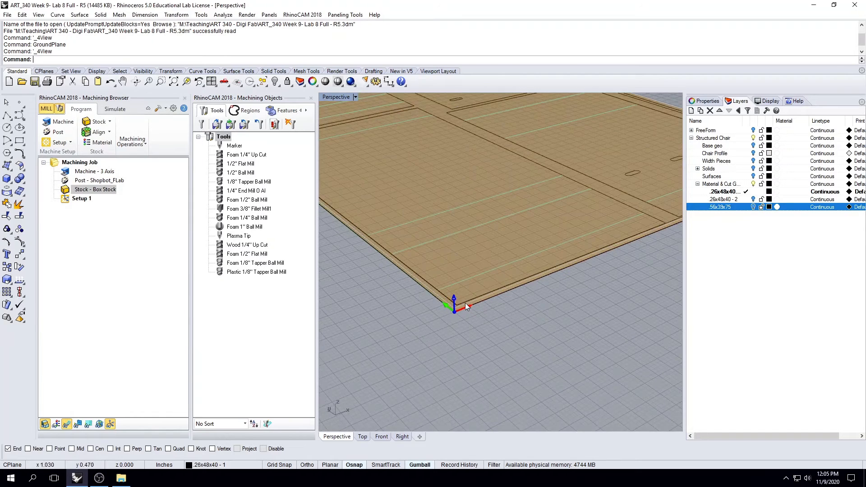
pyautogui.scroll(3, 461, 297)
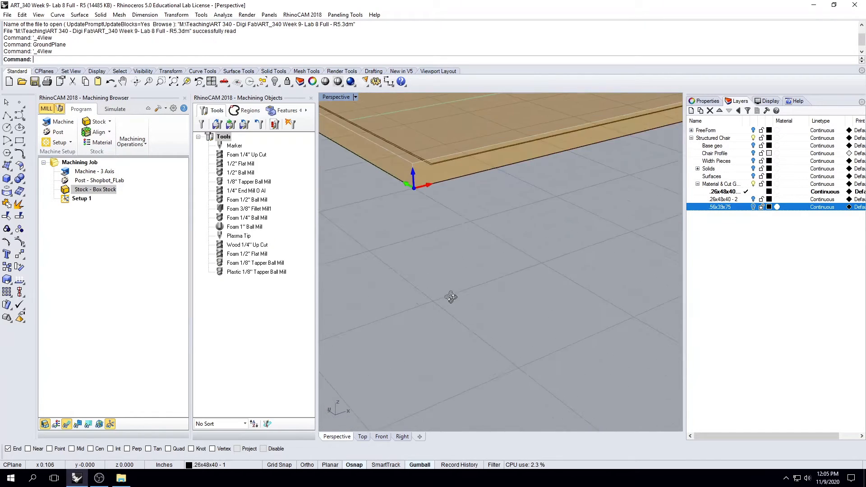
pyautogui.click(162, 82)
pyautogui.moveTo(467, 199); pyautogui.dragTo(556, 300)
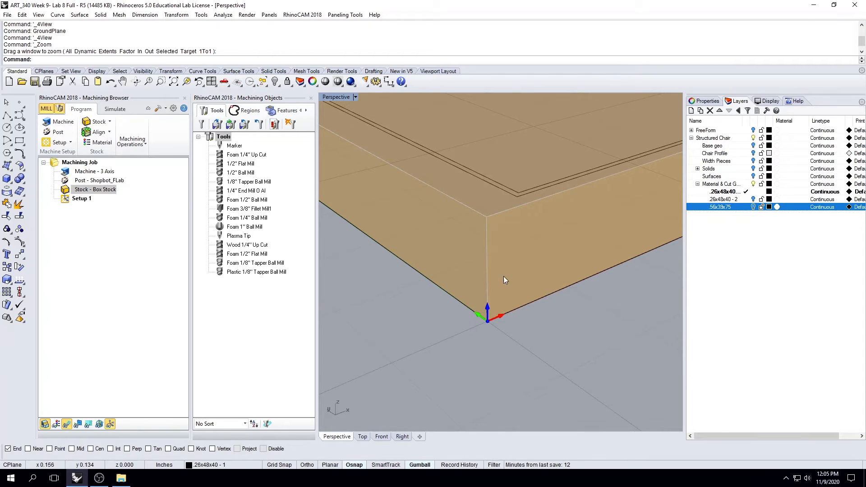
pyautogui.scroll(-2, 501, 295)
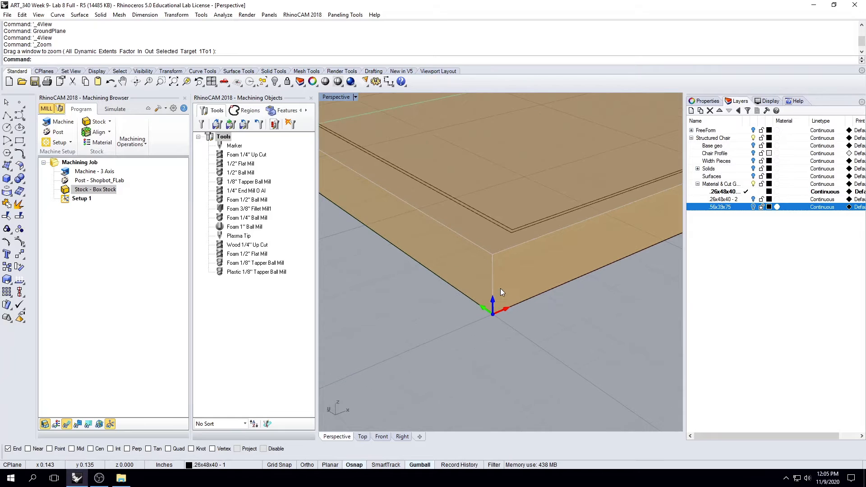
pyautogui.scroll(2, 499, 283)
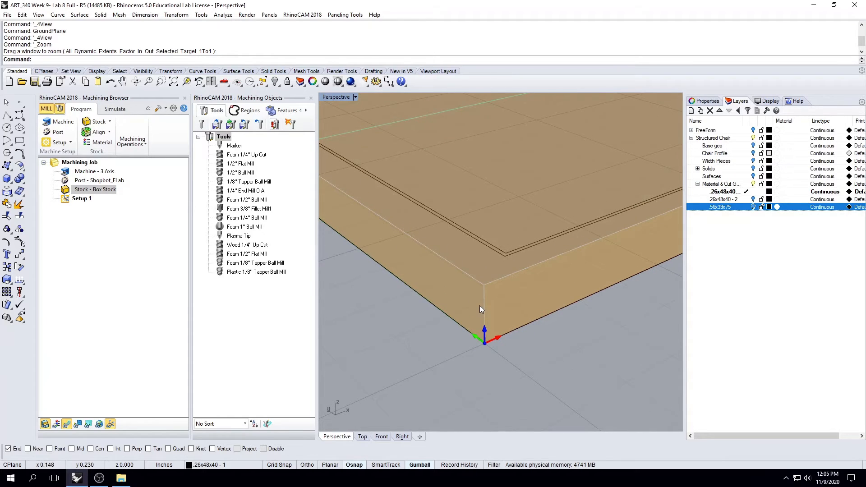
pyautogui.scroll(-3, 480, 305)
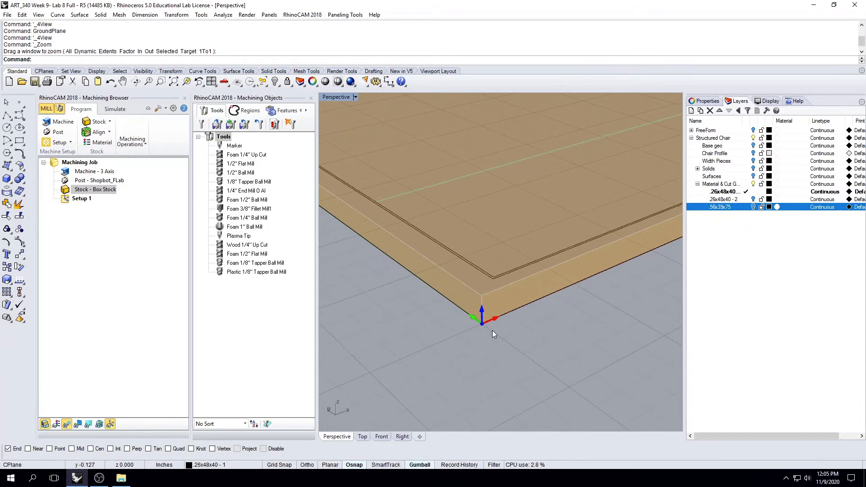
pyautogui.scroll(1, 483, 327)
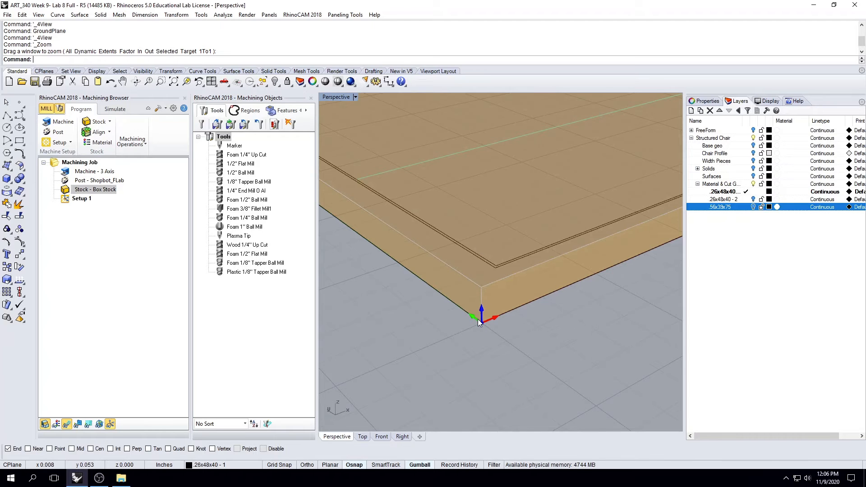
pyautogui.scroll(-8, 478, 320)
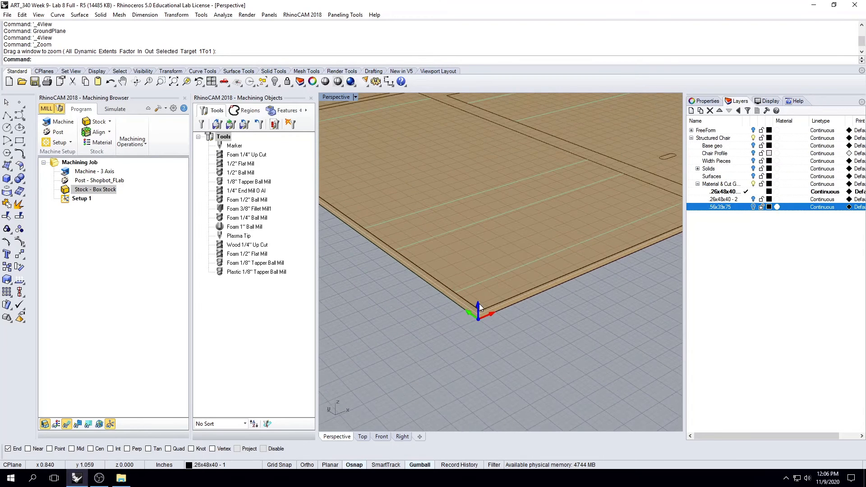
pyautogui.scroll(2, 483, 192)
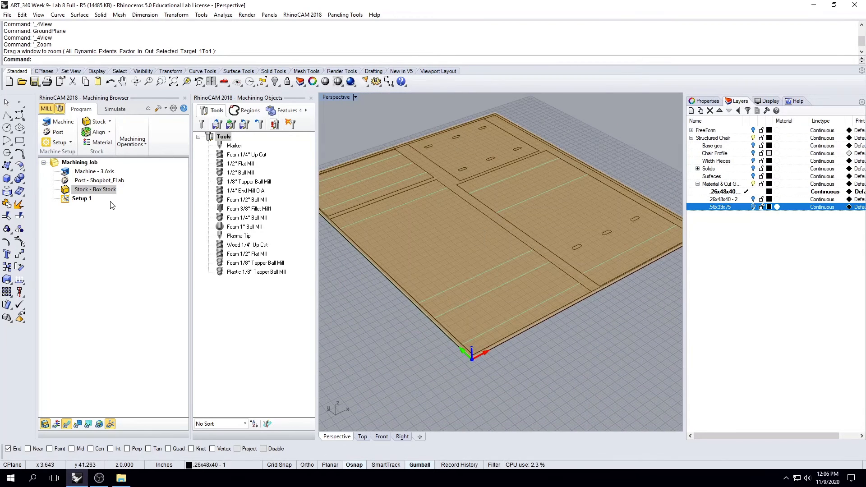
pyautogui.scroll(-3, 410, 190)
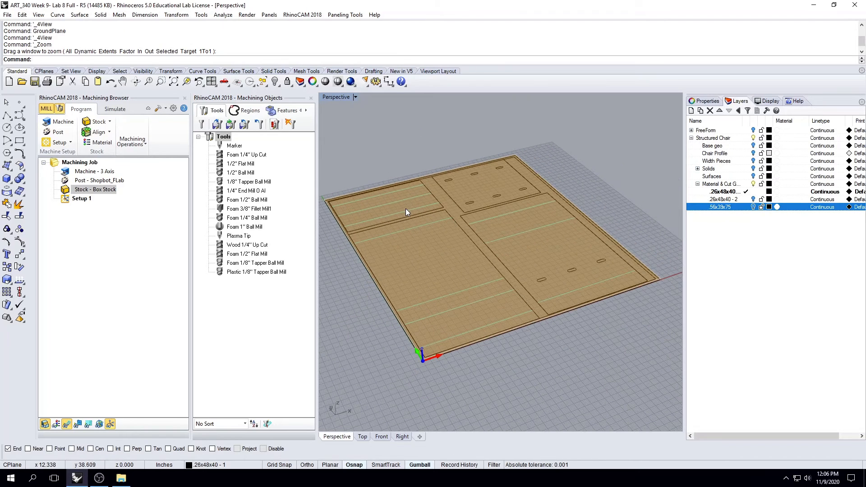
# - Start a Work Zero for Setup 1 and set it to the stock box with Lowest Z as the zero face
pyautogui.click(77, 199)
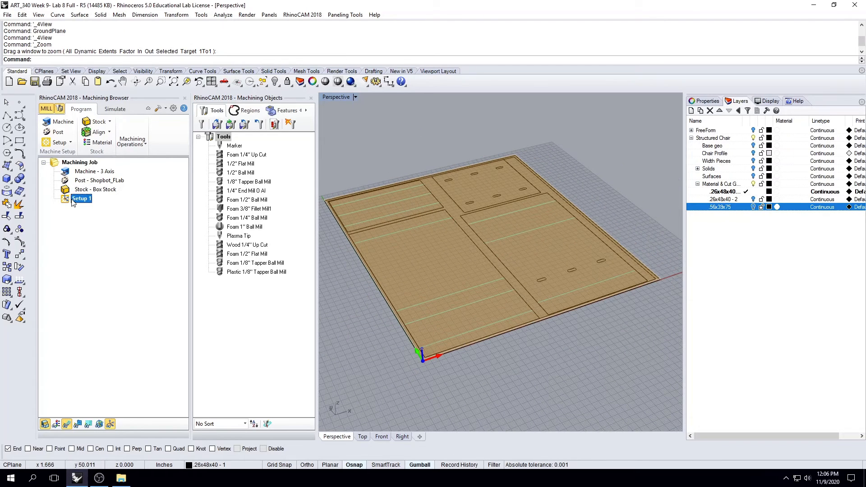
pyautogui.click(145, 144)
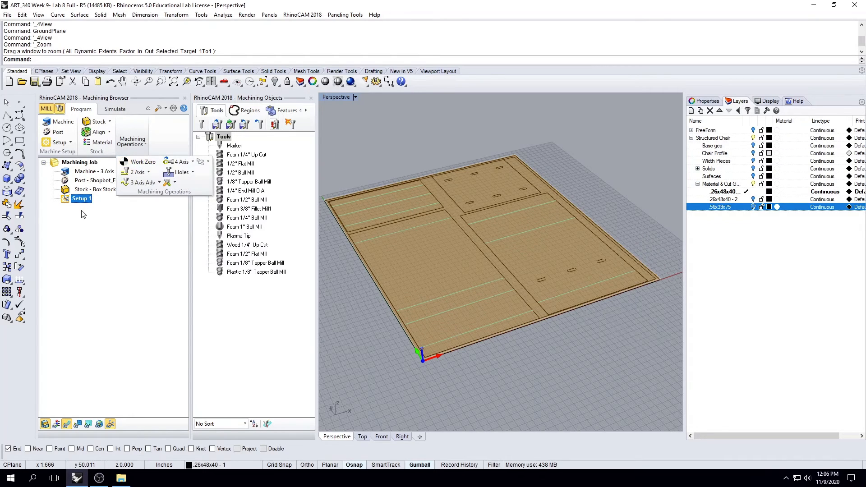
pyautogui.click(141, 163)
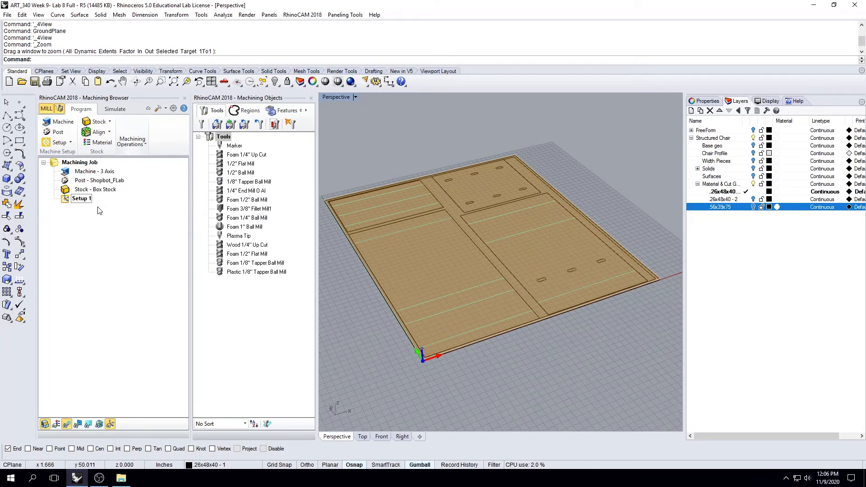
pyautogui.click(82, 198)
pyautogui.click(131, 143)
pyautogui.click(138, 163)
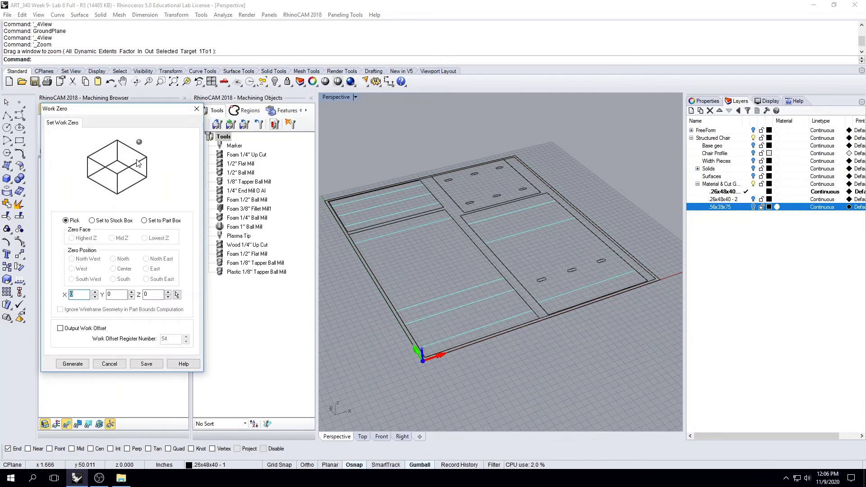
pyautogui.scroll(8, 452, 311)
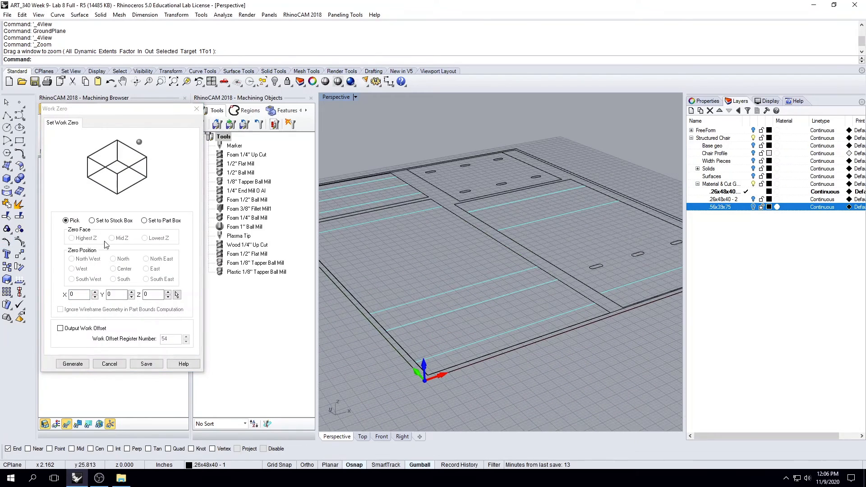
pyautogui.click(116, 220)
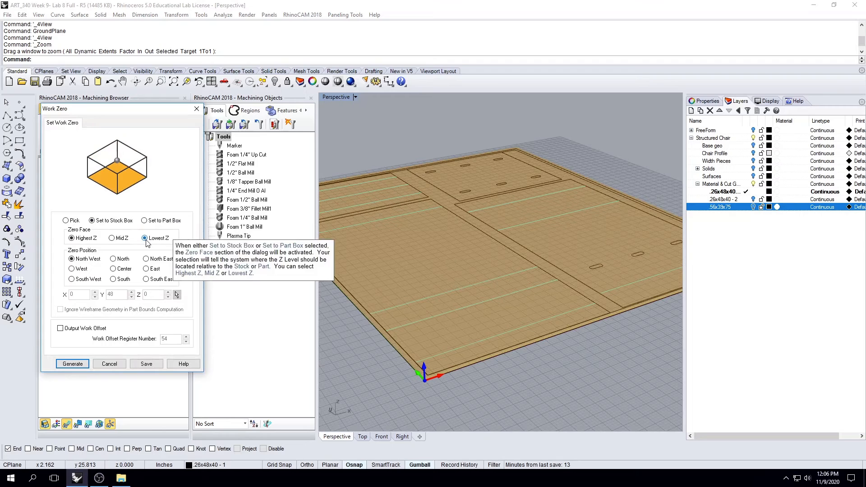
pyautogui.scroll(-3, 507, 292)
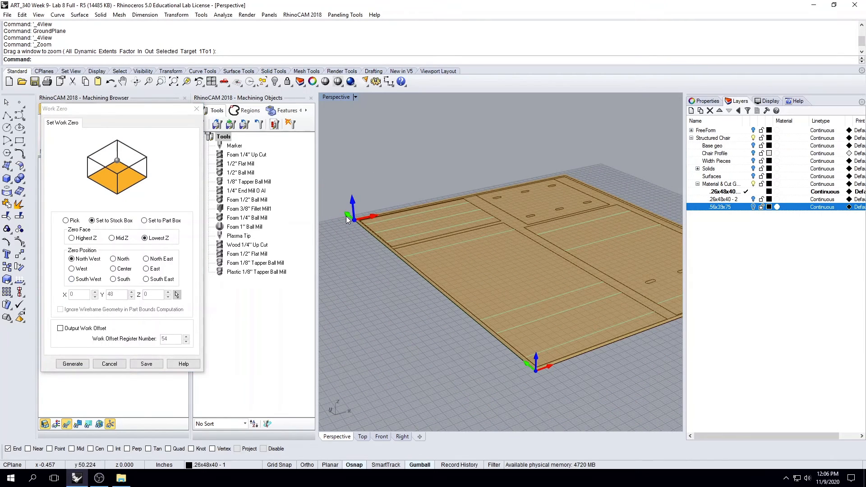
# - Set the zero position to South West and generate the work zero
pyautogui.click(85, 280)
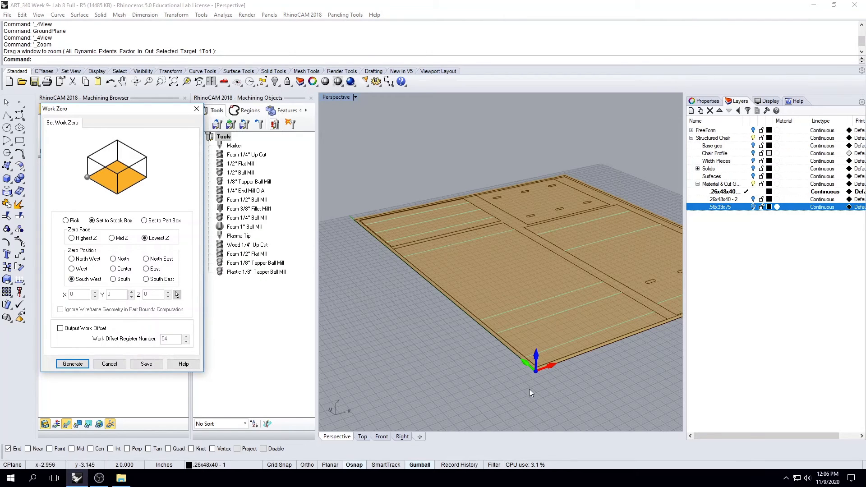
pyautogui.moveTo(551, 357); pyautogui.dragTo(453, 343, button='right')
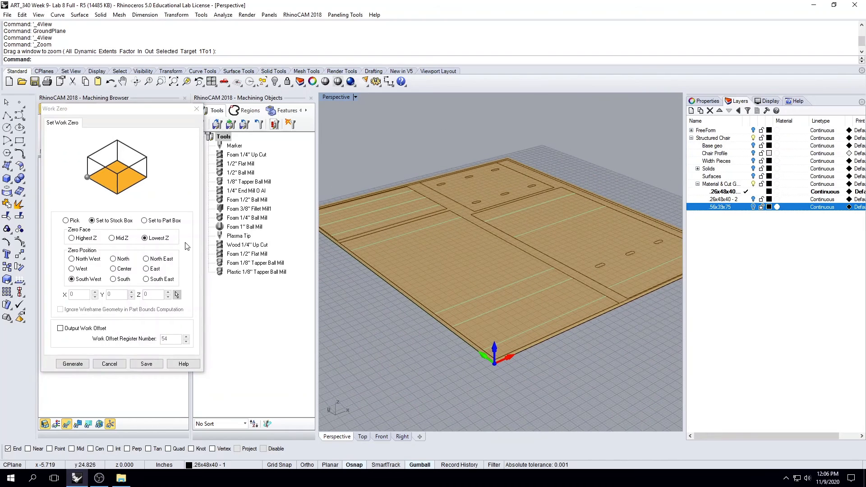
pyautogui.click(73, 364)
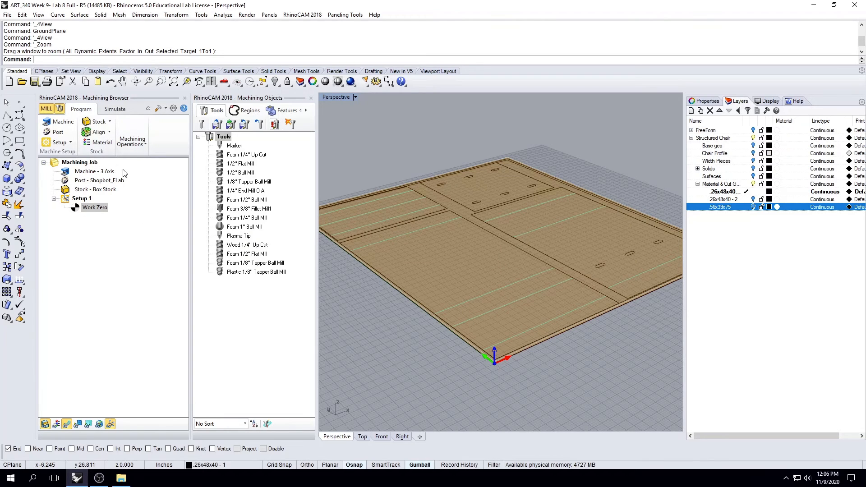
# - Start a 2 1/2 Axis Profiling operation and move its dialog clear of the cut sheet
pyautogui.click(143, 143)
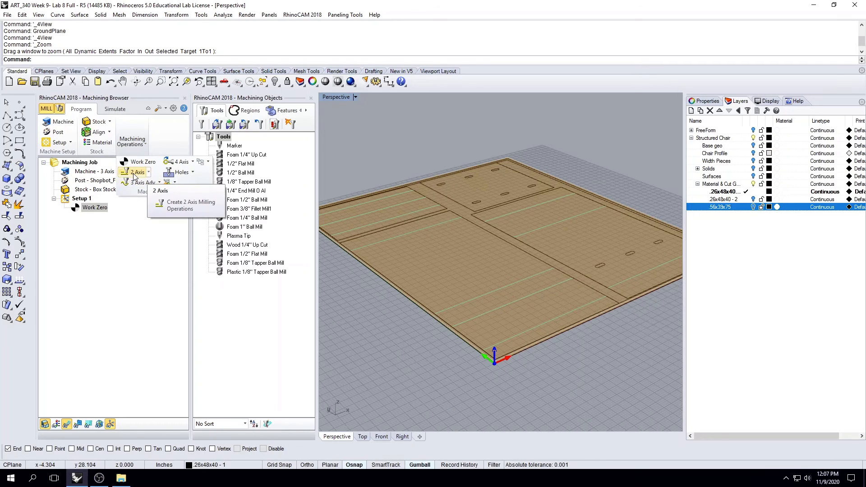
pyautogui.click(149, 173)
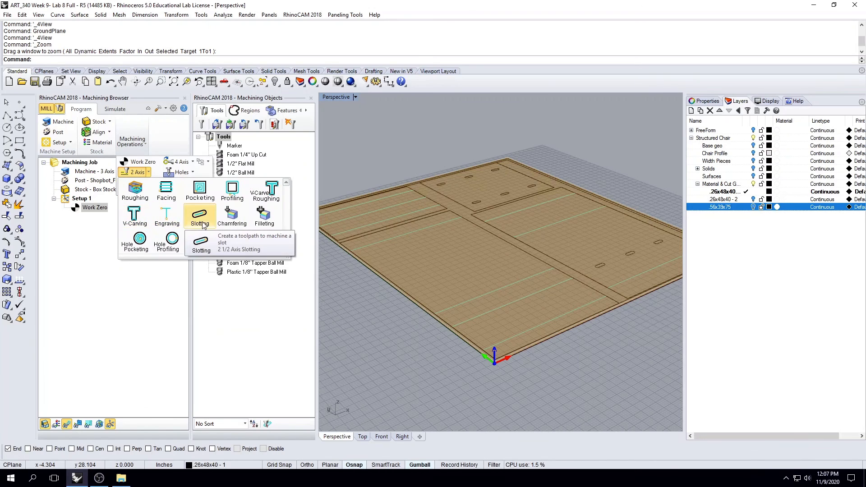
pyautogui.click(235, 193)
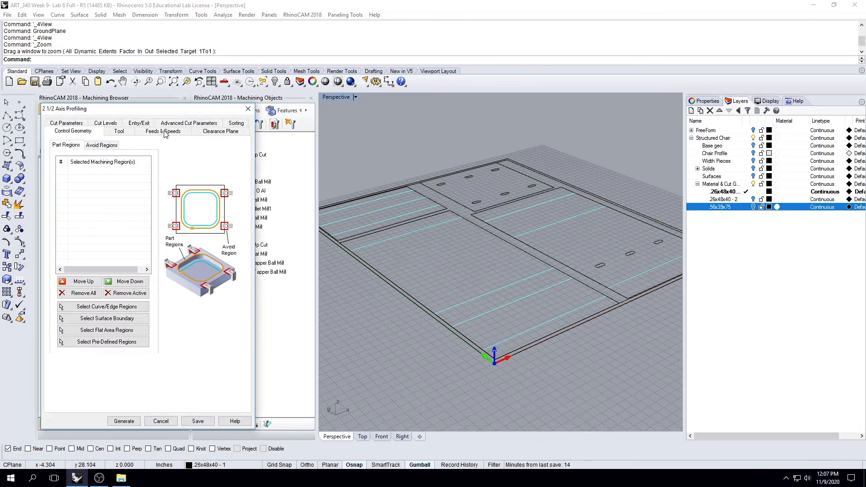
pyautogui.moveTo(146, 111); pyautogui.dragTo(448, 105)
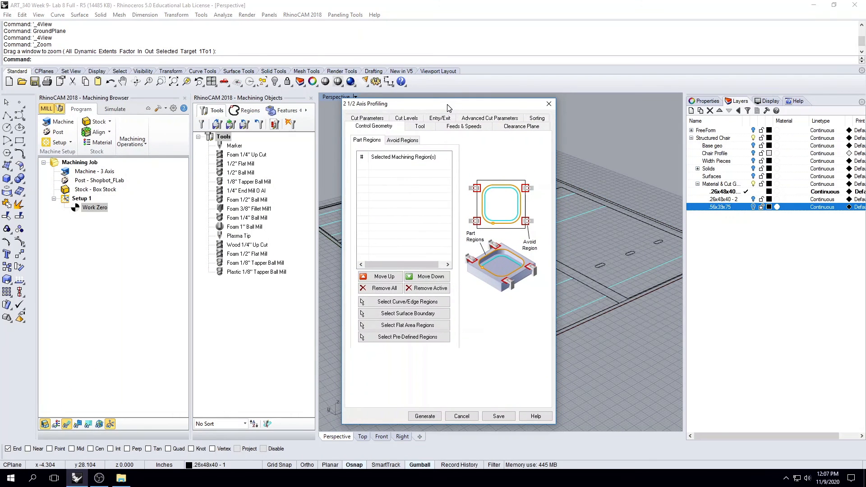
pyautogui.moveTo(384, 106)
pyautogui.mouseDown()
pyautogui.moveTo(303, 103)
pyautogui.moveTo(396, 104)
pyautogui.mouseUp()
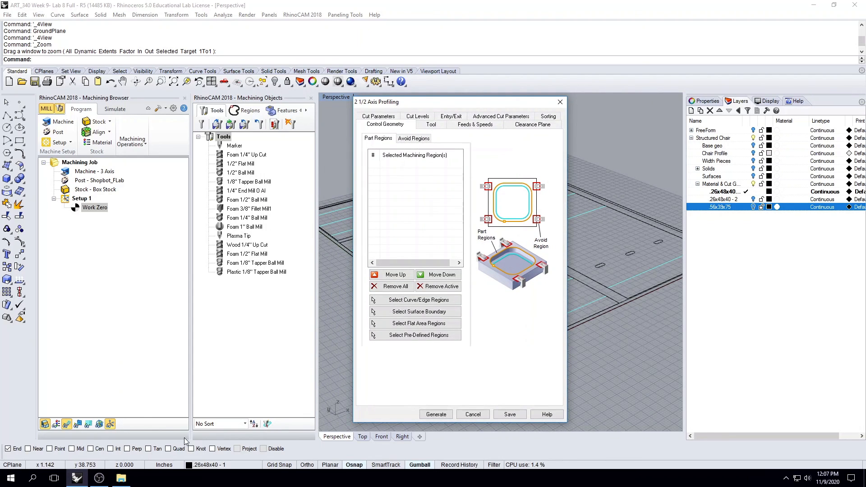
pyautogui.moveTo(421, 105); pyautogui.dragTo(453, 404)
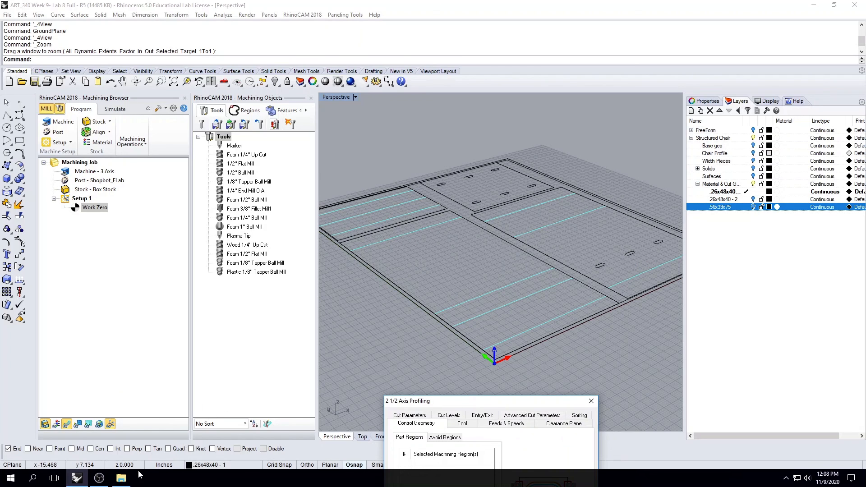
pyautogui.moveTo(100, 481)
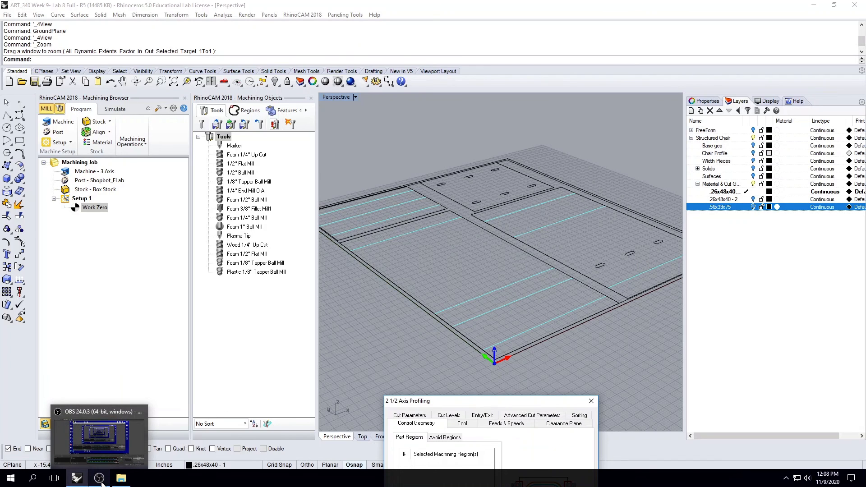
pyautogui.click(100, 480)
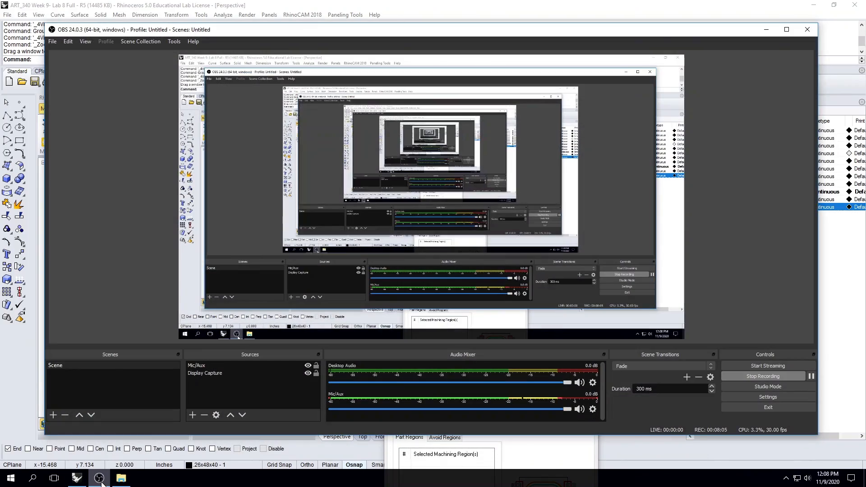